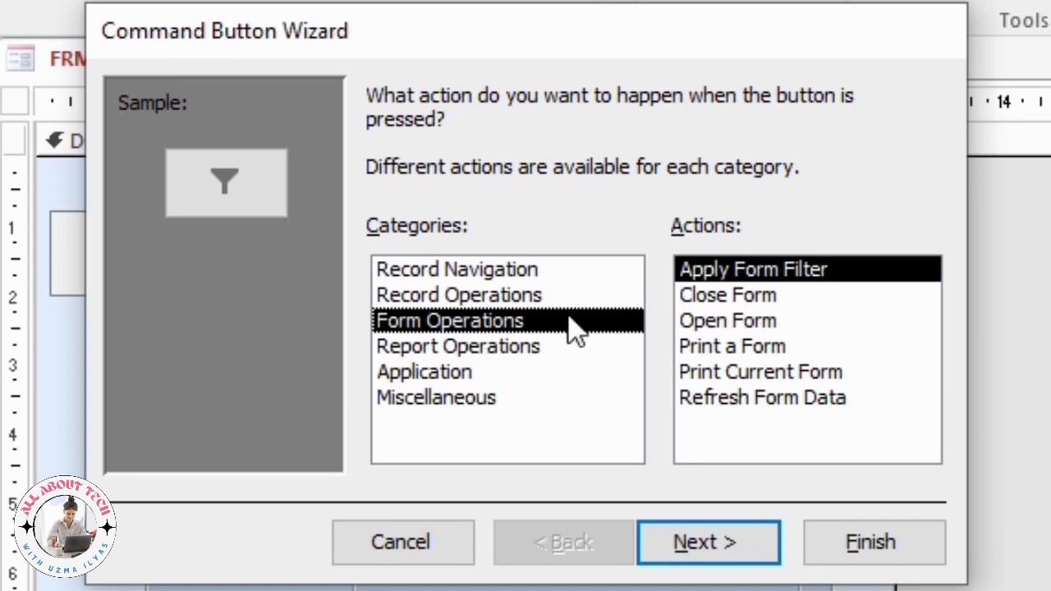
Make the new button open the FRM_REGST form, showing all of its records.
left_click(713, 324)
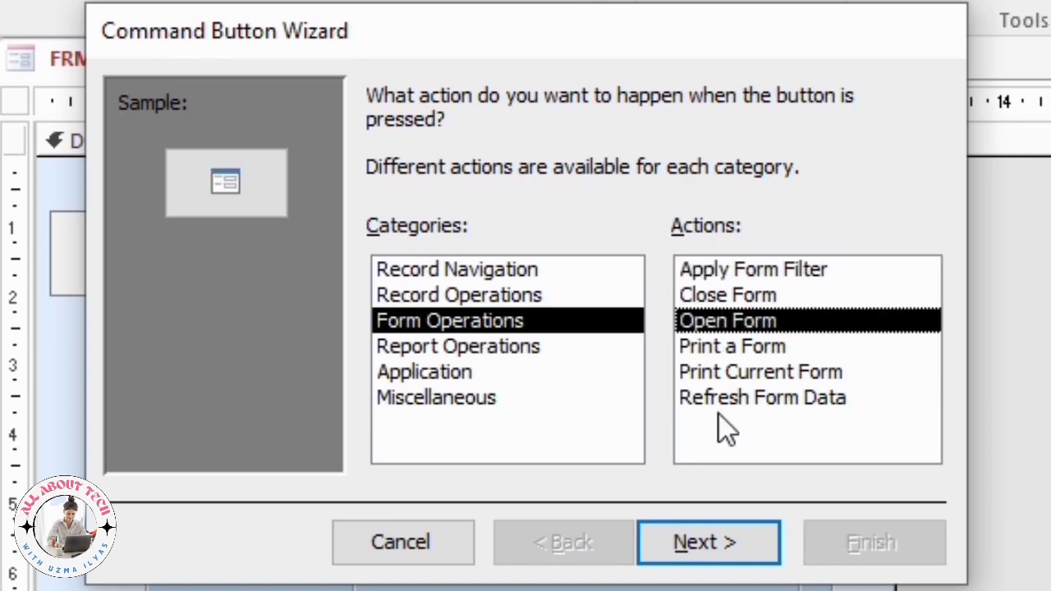
left_click(697, 544)
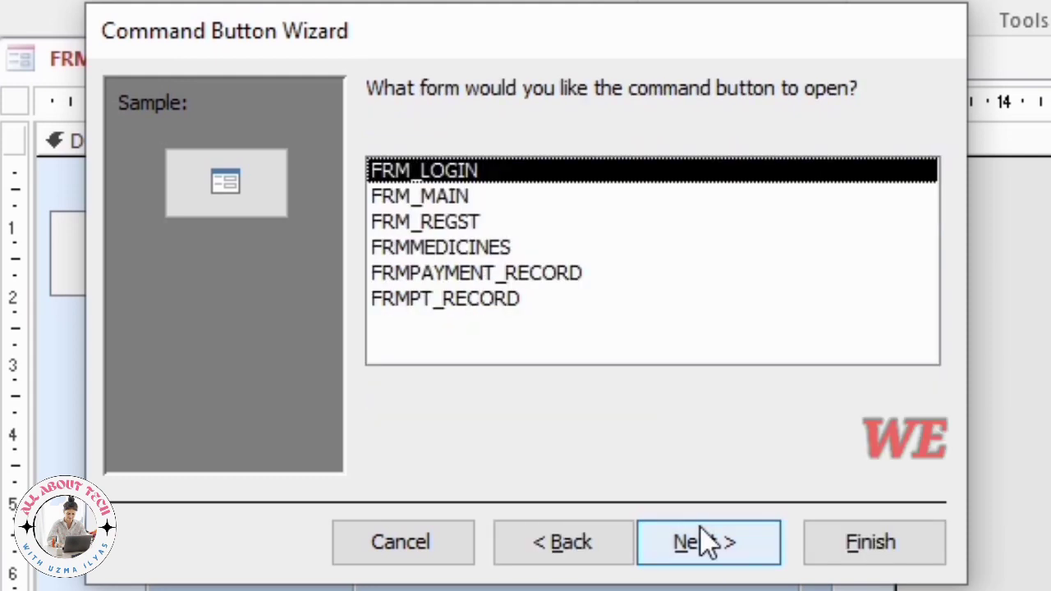
left_click(437, 230)
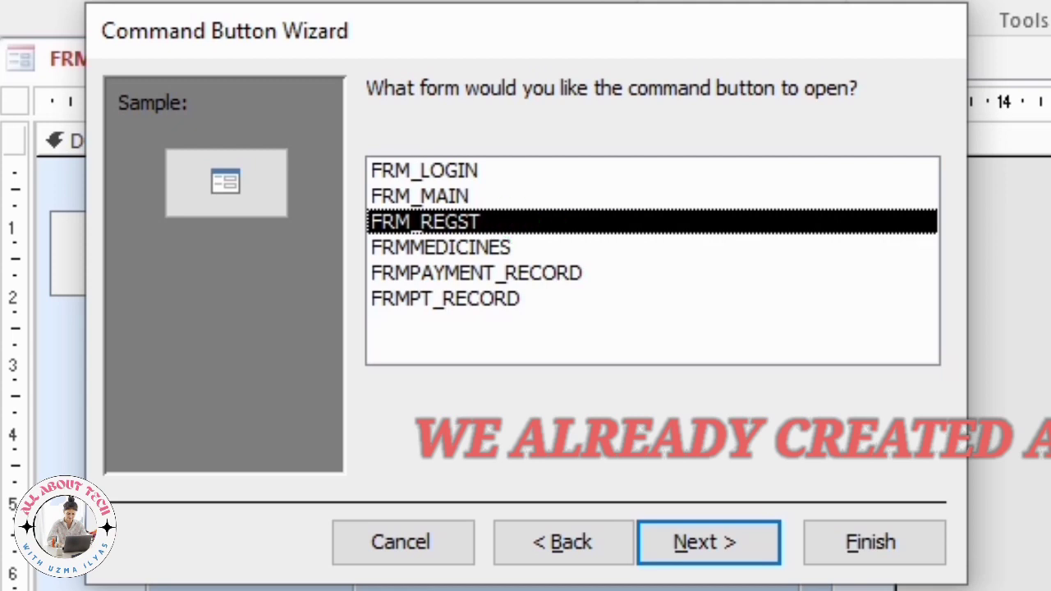
left_click(706, 545)
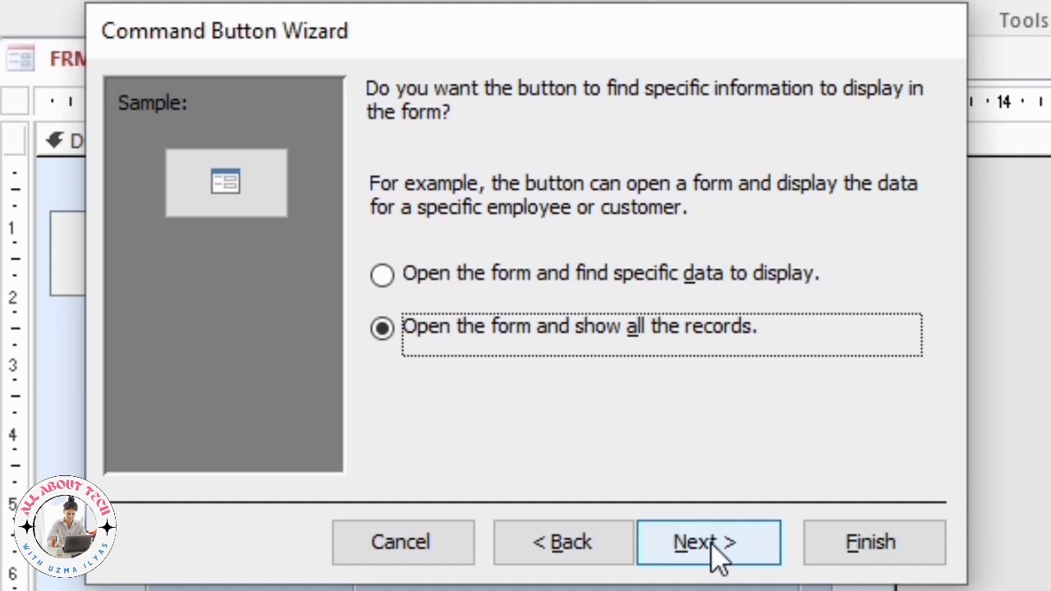
Show the text SIGN UP NOW on the button instead of a picture.
left_click(719, 557)
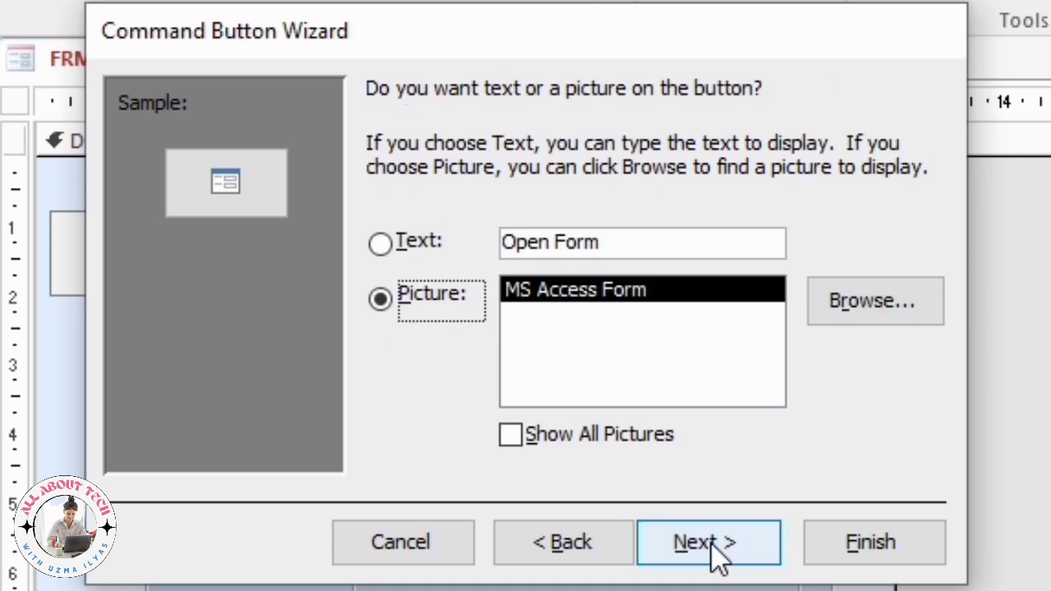
left_click(383, 241)
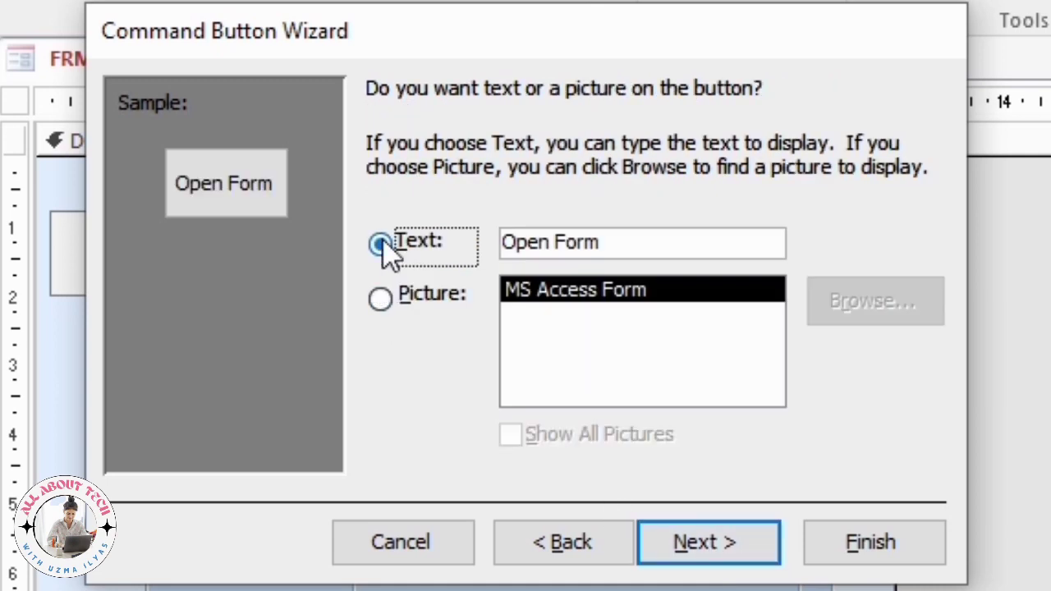
left_click_drag(643, 241, 380, 232)
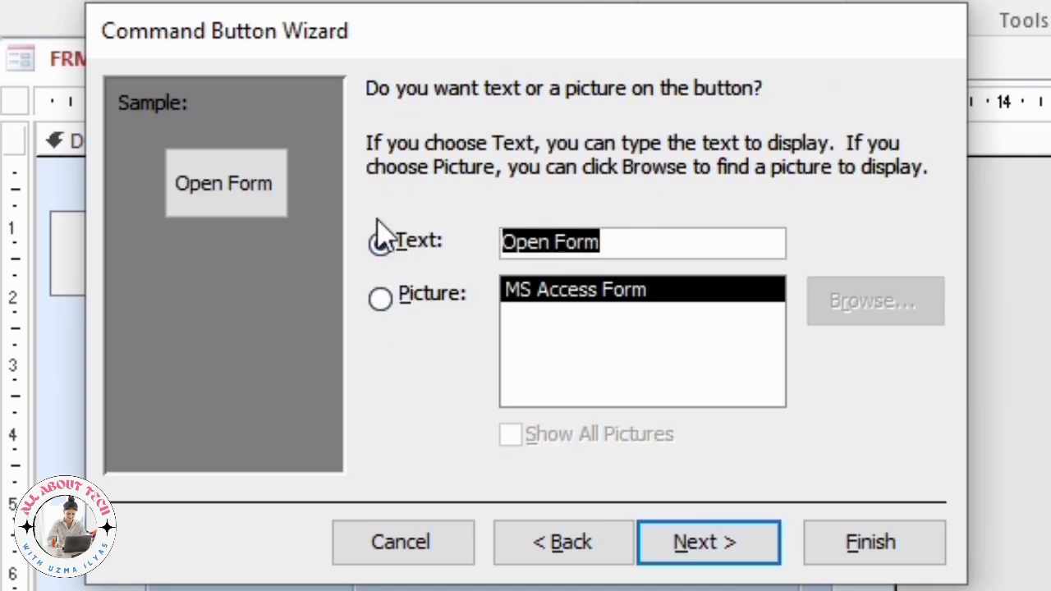
type("SIG")
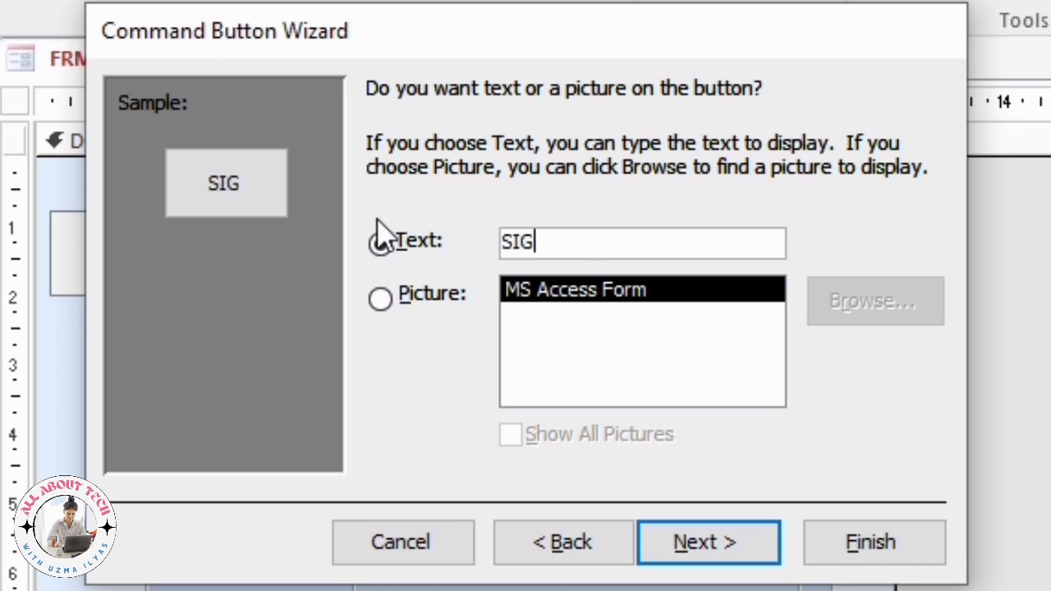
type("N UP")
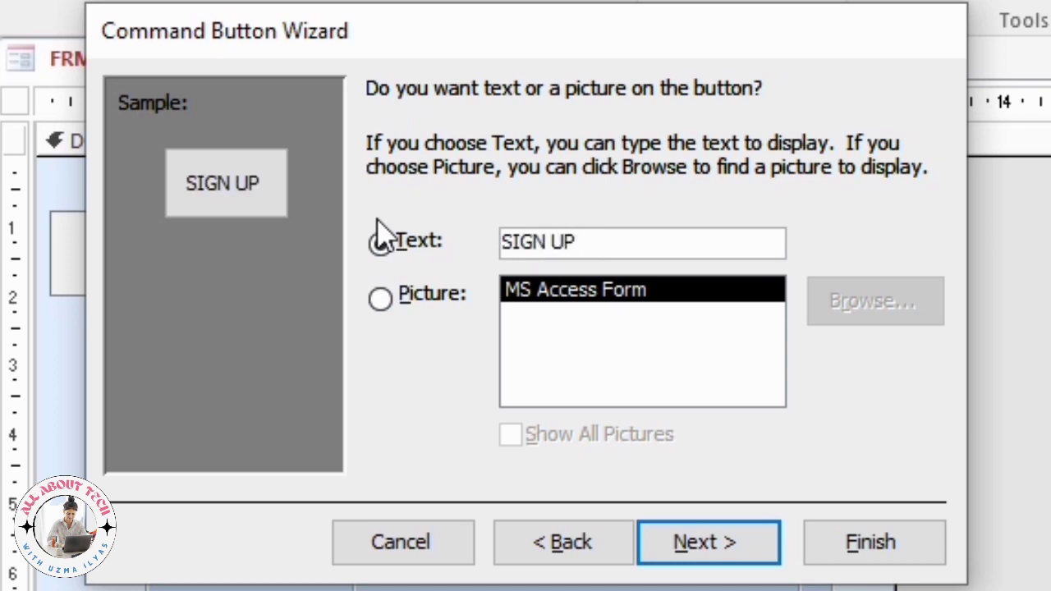
type(" NOE")
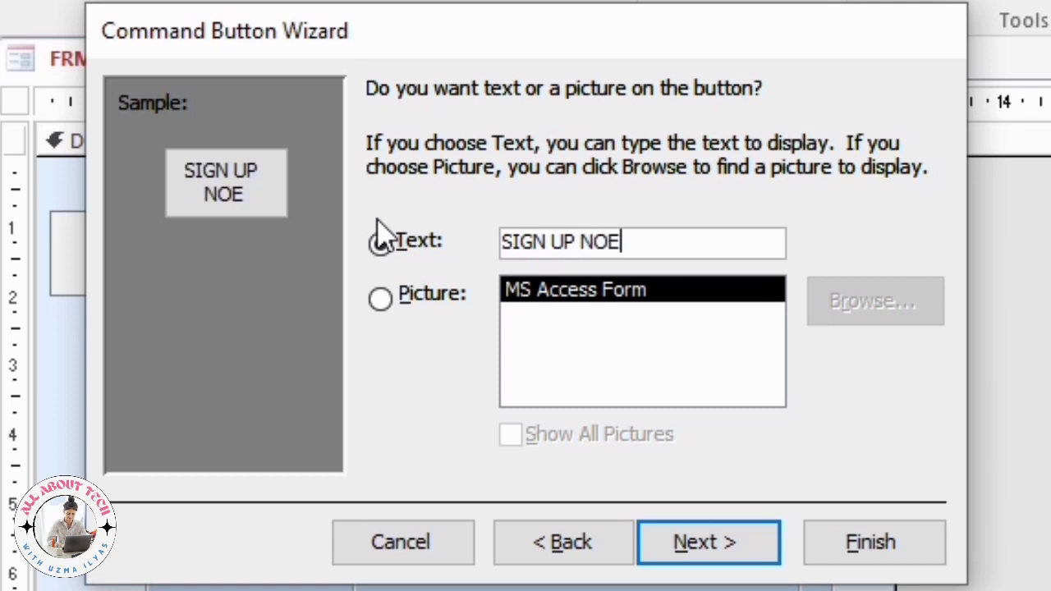
key("BackSpace")
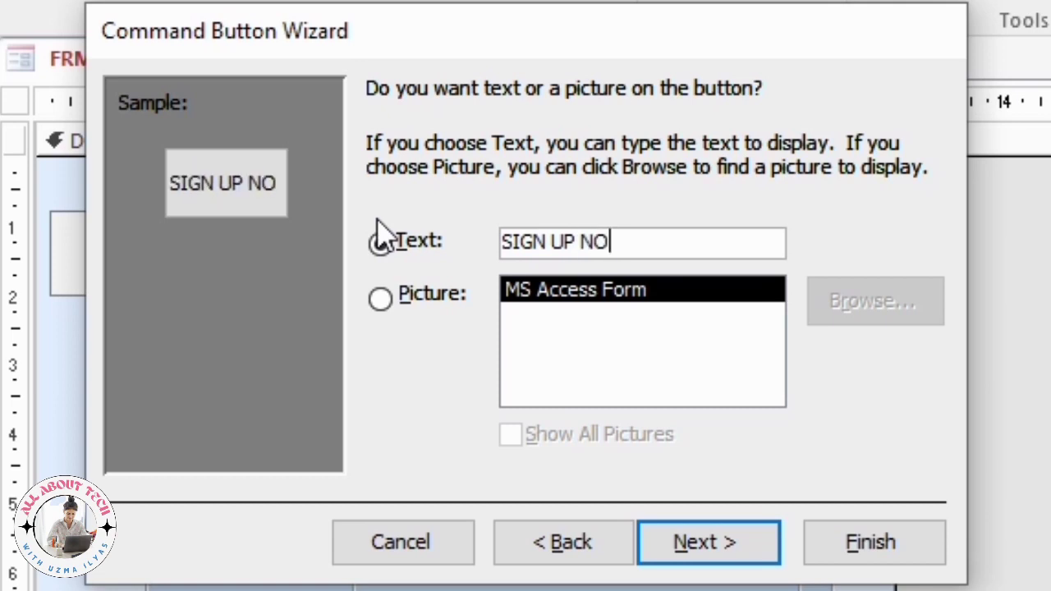
type("W")
Name the button BTNSIGNUP and finish the wizard.
left_click(692, 546)
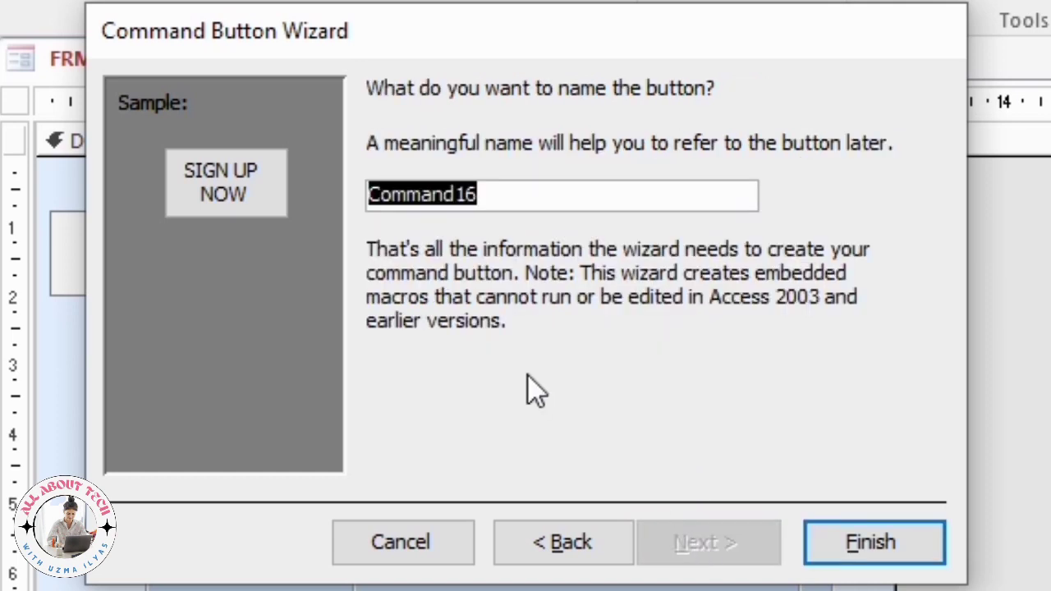
type("BTNSI")
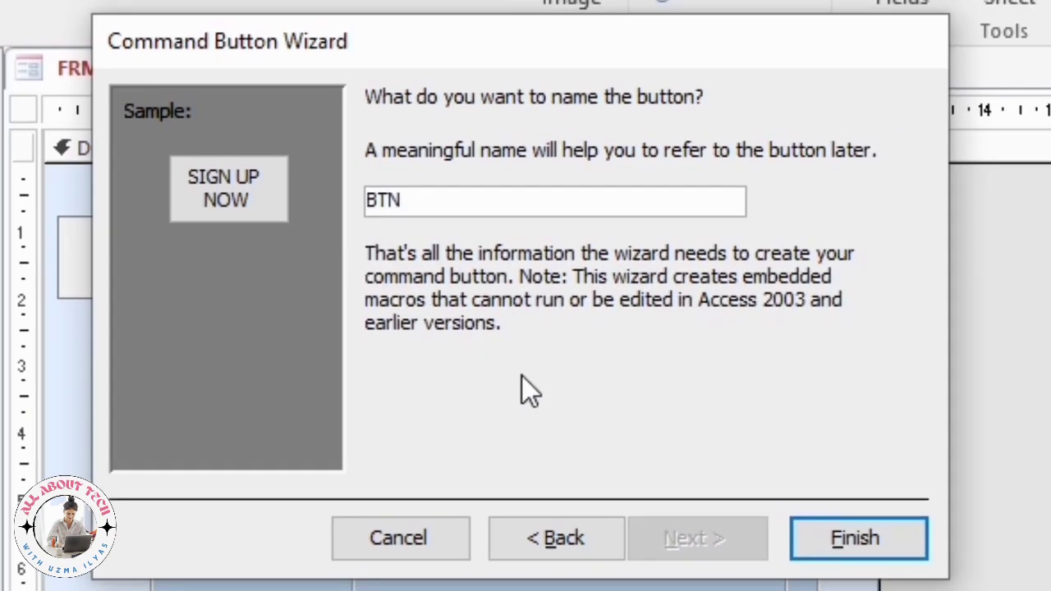
type("GNU")
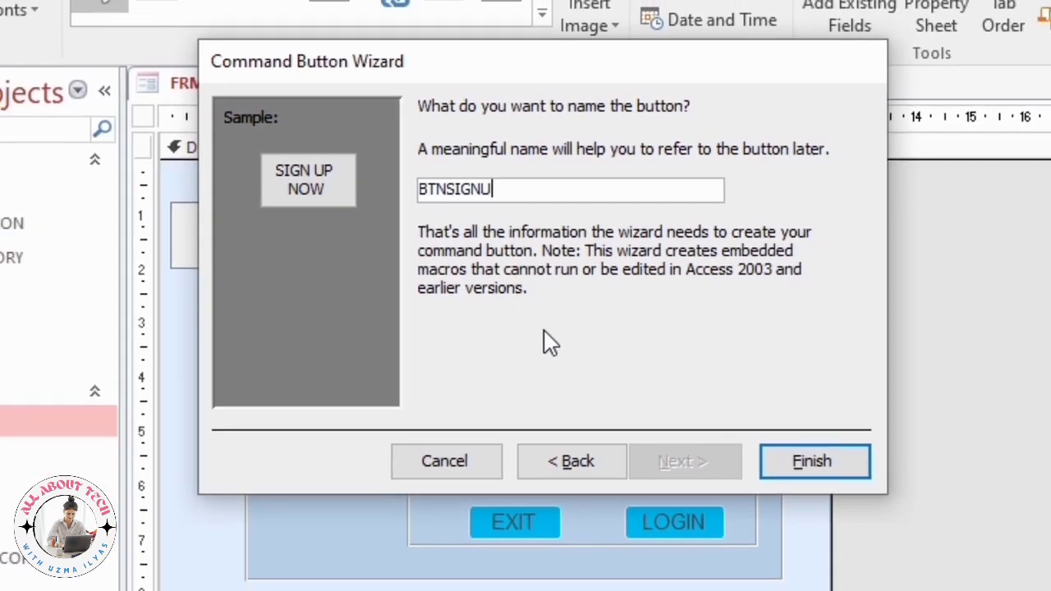
type("P")
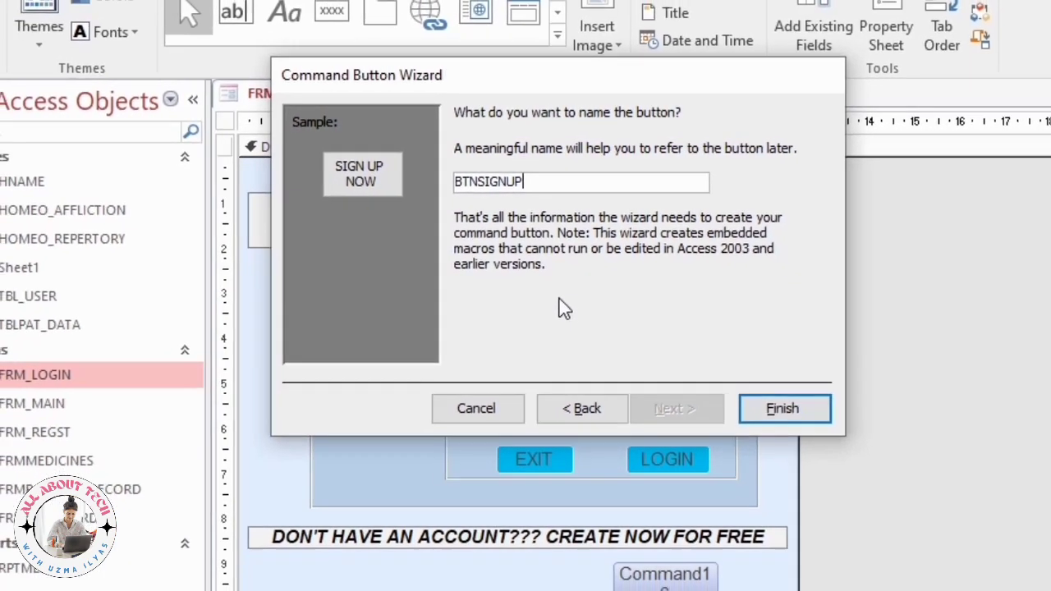
left_click(777, 397)
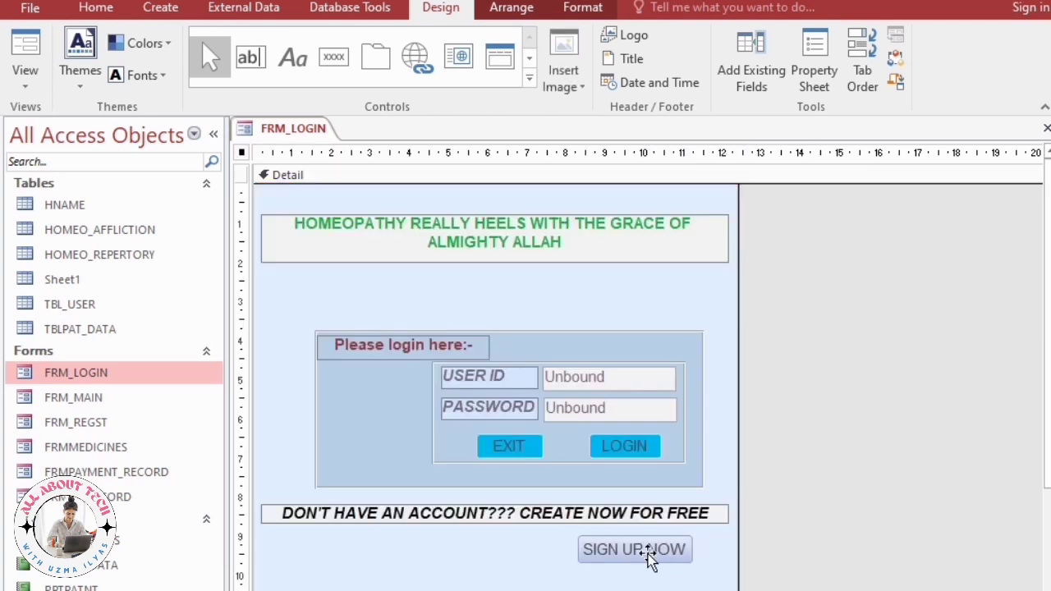
Widen the SIGN UP NOW button to the left.
left_click(579, 554)
left_click_drag(576, 555, 398, 549)
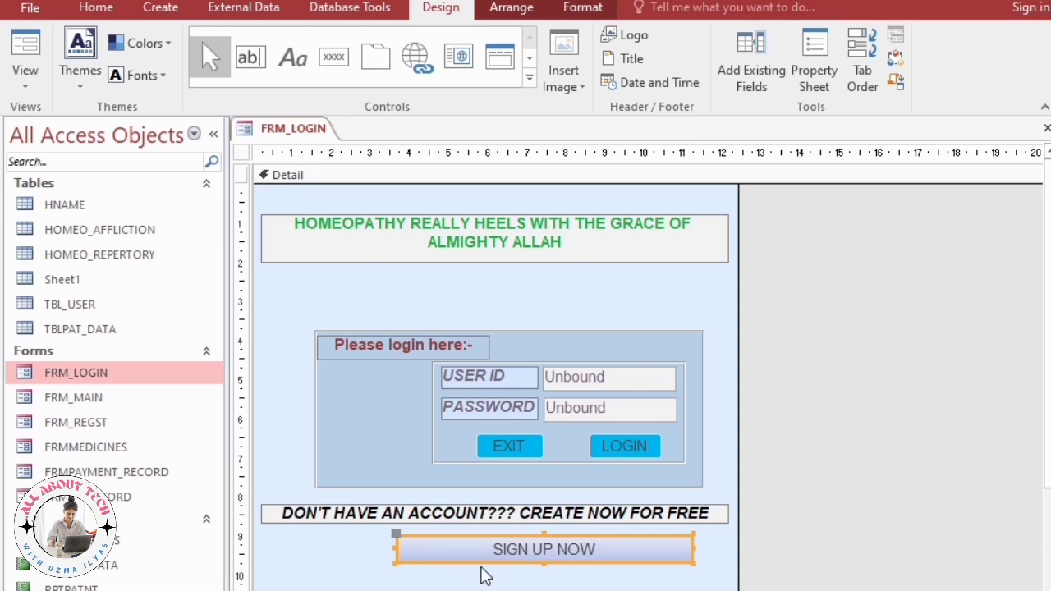
left_click(656, 581)
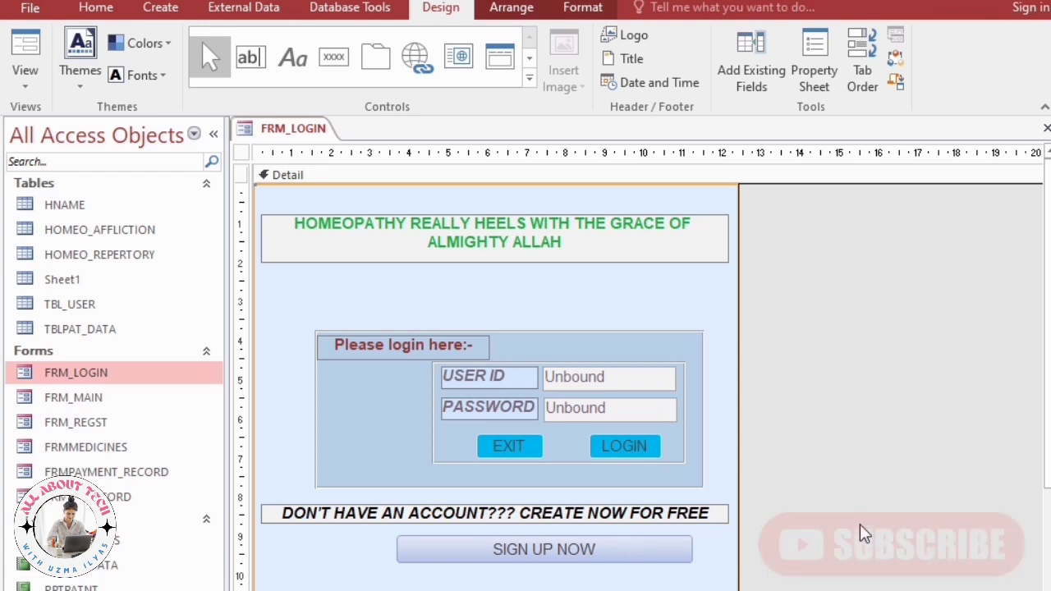
Set the SIGN UP NOW button's Hover Fore Color to an Accent theme colour.
left_click(664, 548)
right_click(663, 545)
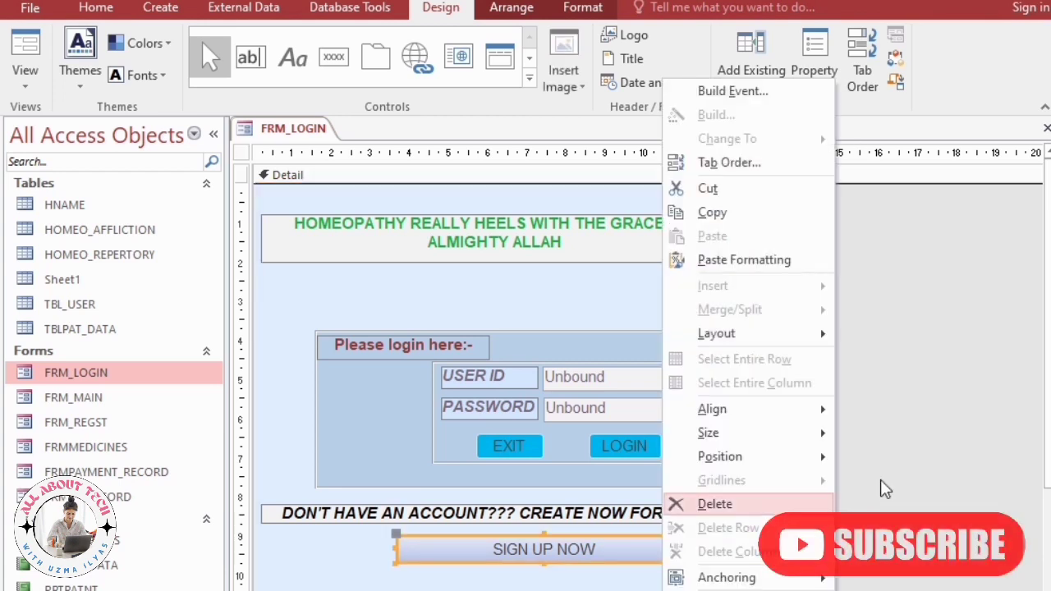
left_click(917, 325)
left_click(679, 552)
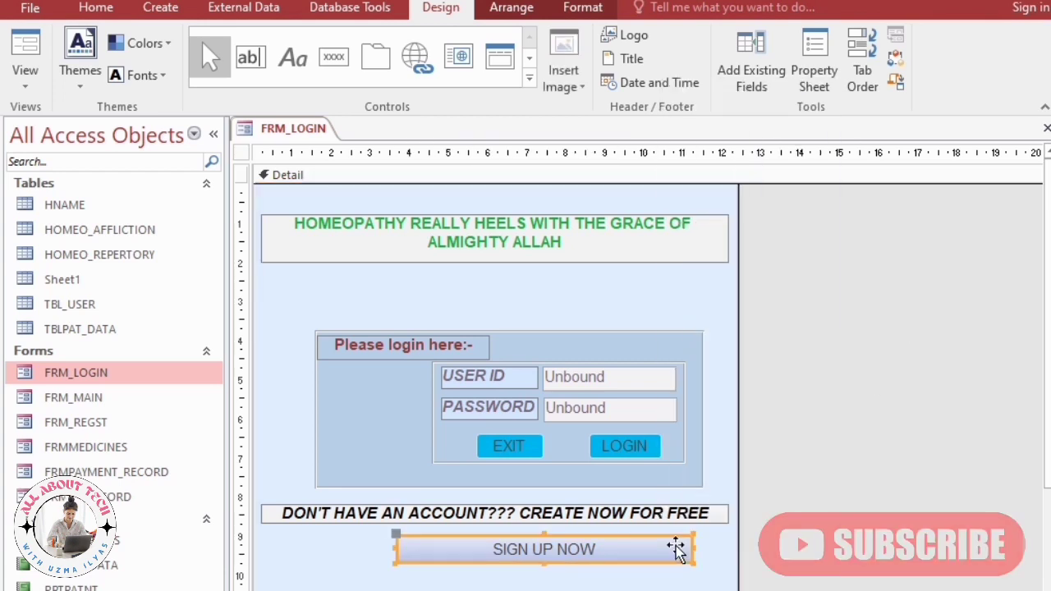
left_click(814, 61)
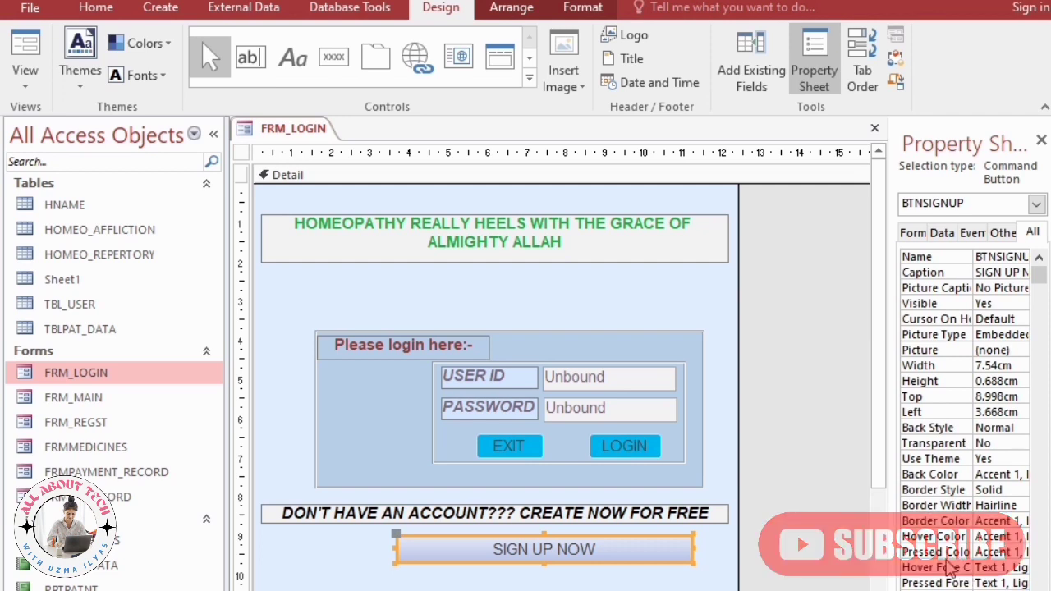
left_click(1021, 568)
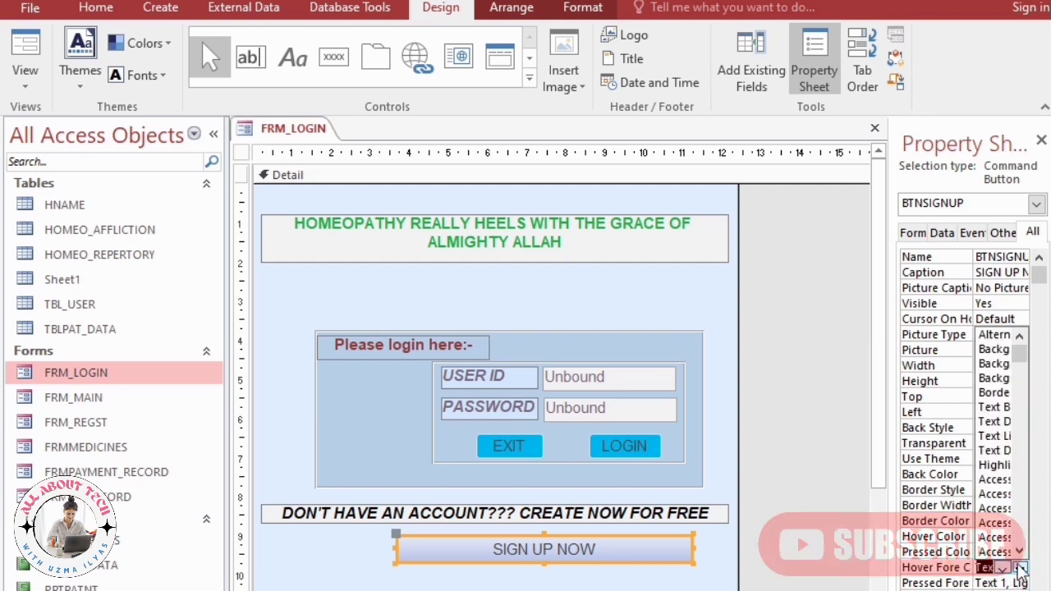
left_click(994, 538)
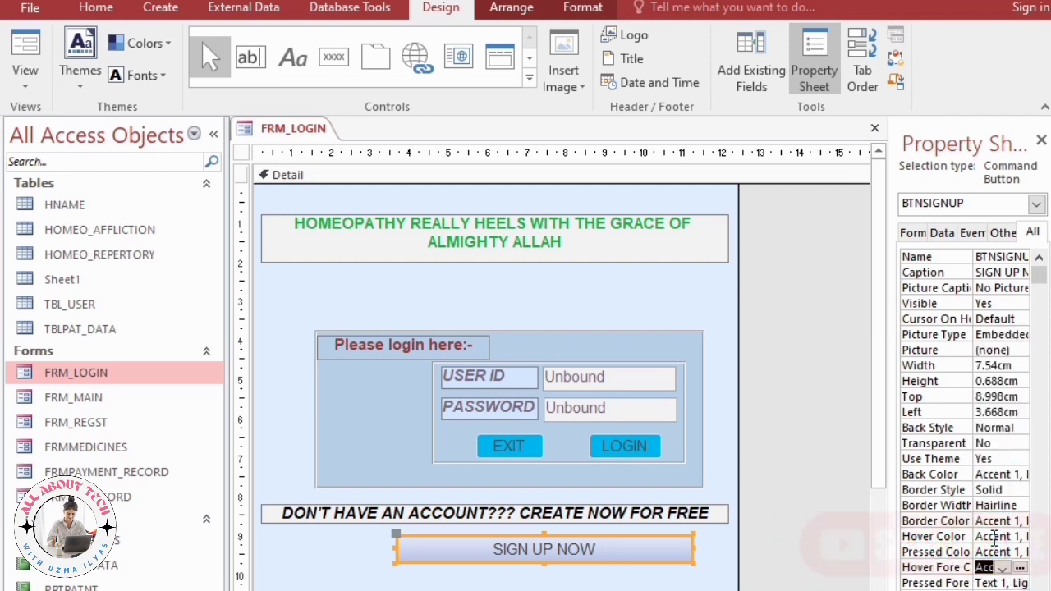
left_click(796, 554)
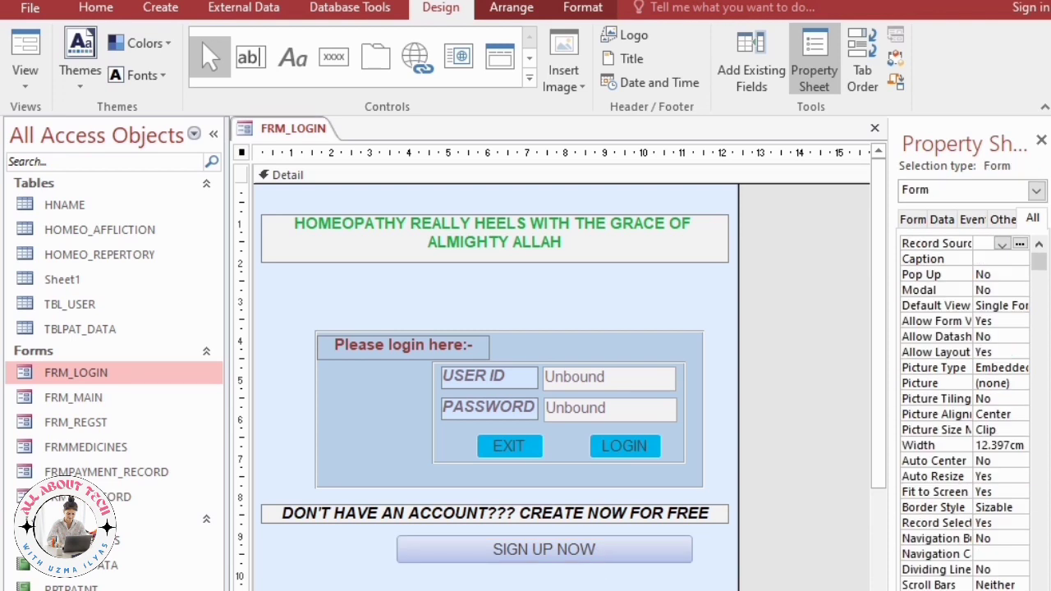
Run FRM_LOGIN in Form view, open FRM_REGST via SIGN UP NOW, and add a new record.
key("F5")
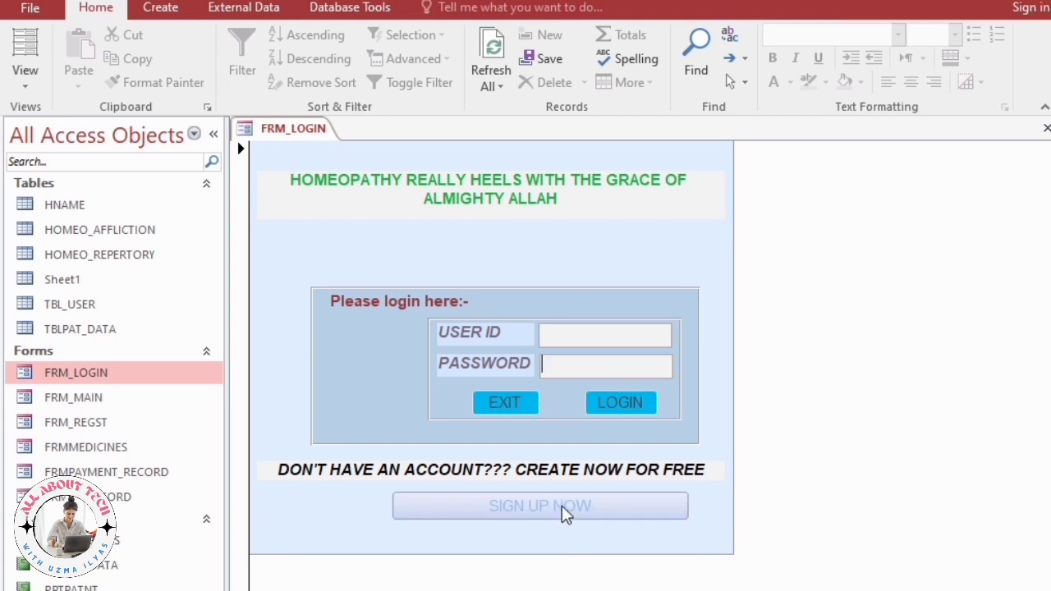
left_click(565, 509)
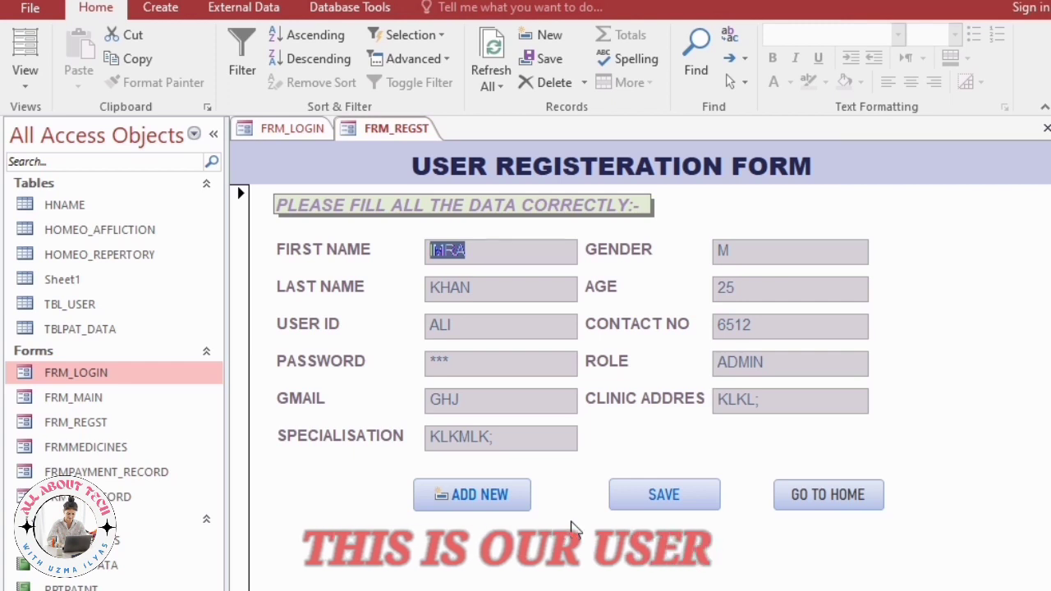
left_click(479, 493)
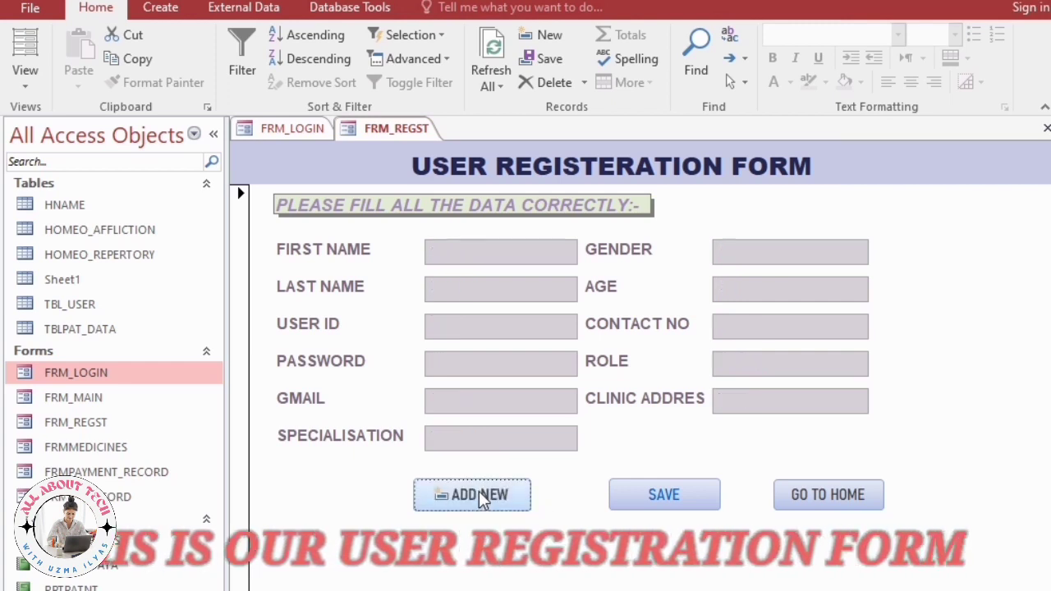
Enter the new user's first name, gender MALE, and last name with age 25.
left_click(433, 243)
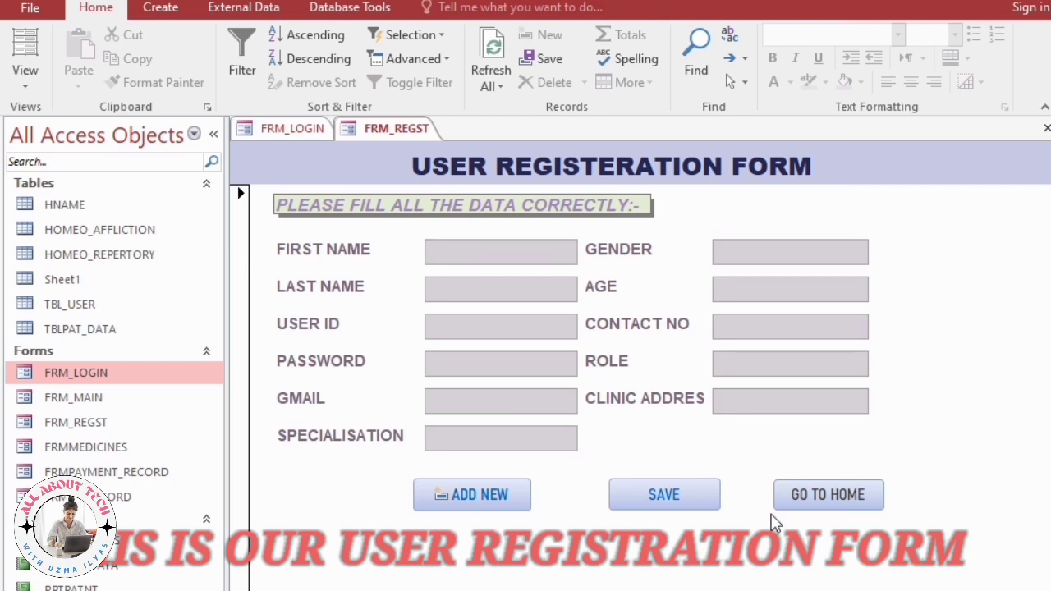
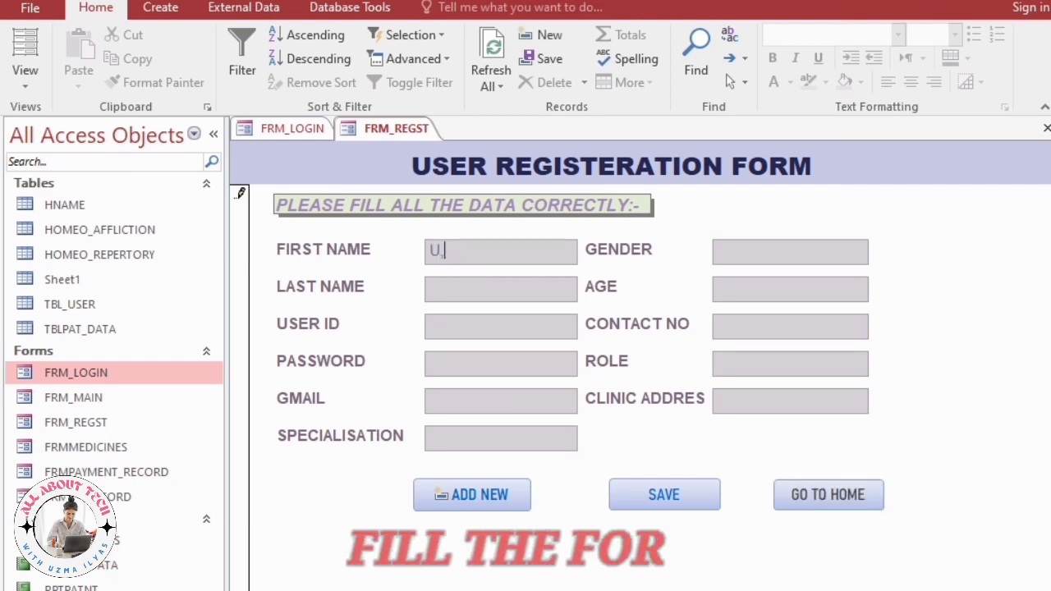
key("Tab")
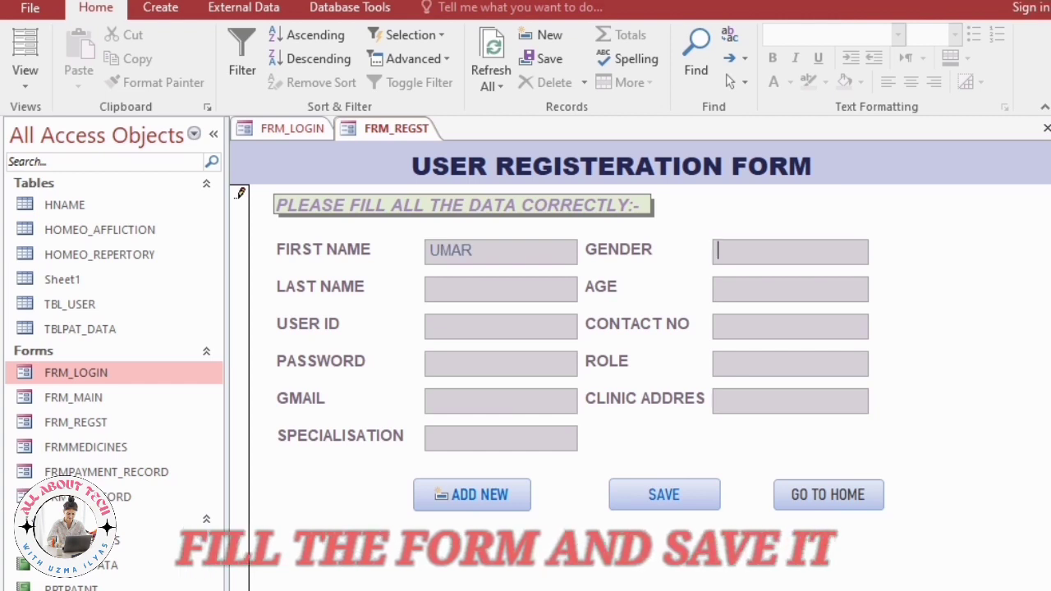
type("MALE")
key("Tab")
key("Tab")
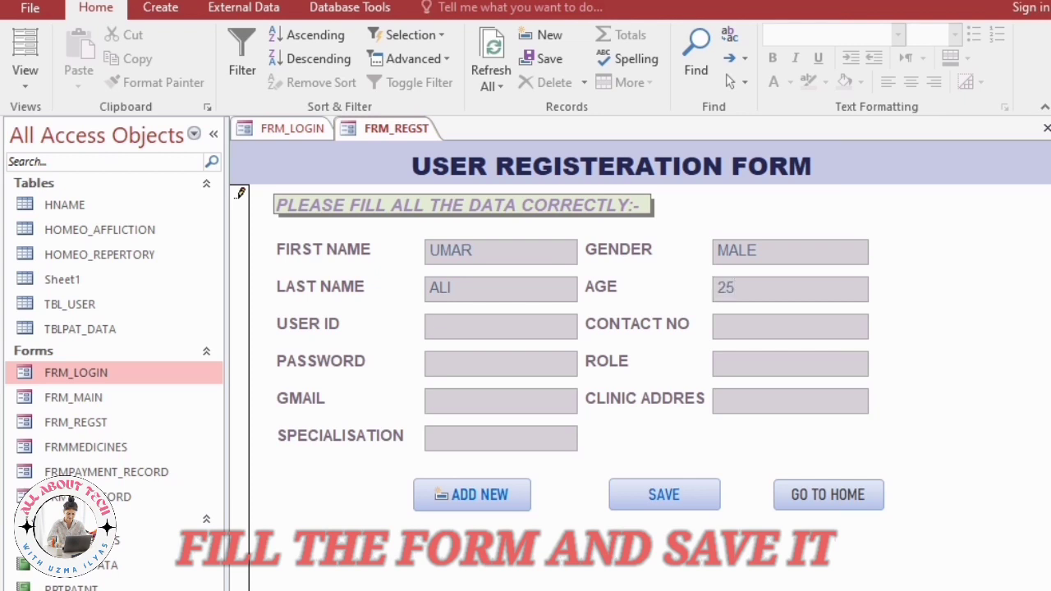
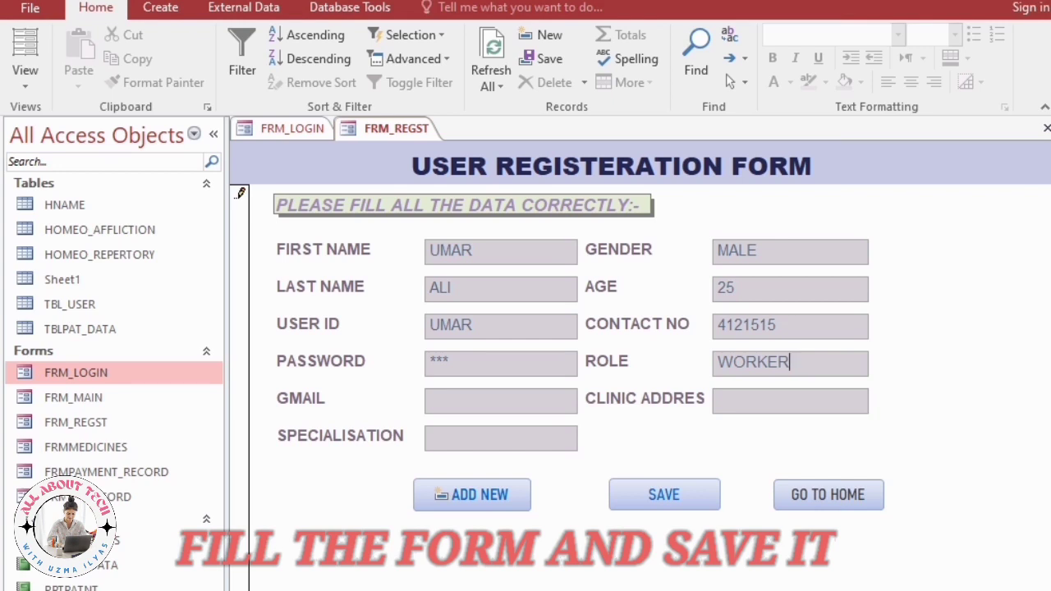
Enter the user ID and password, role CLERK and specialisation TYPING, then save the record.
key("BackSpace")
key("BackSpace")
key("BackSpace")
key("BackSpace")
key("BackSpace")
key("BackSpace")
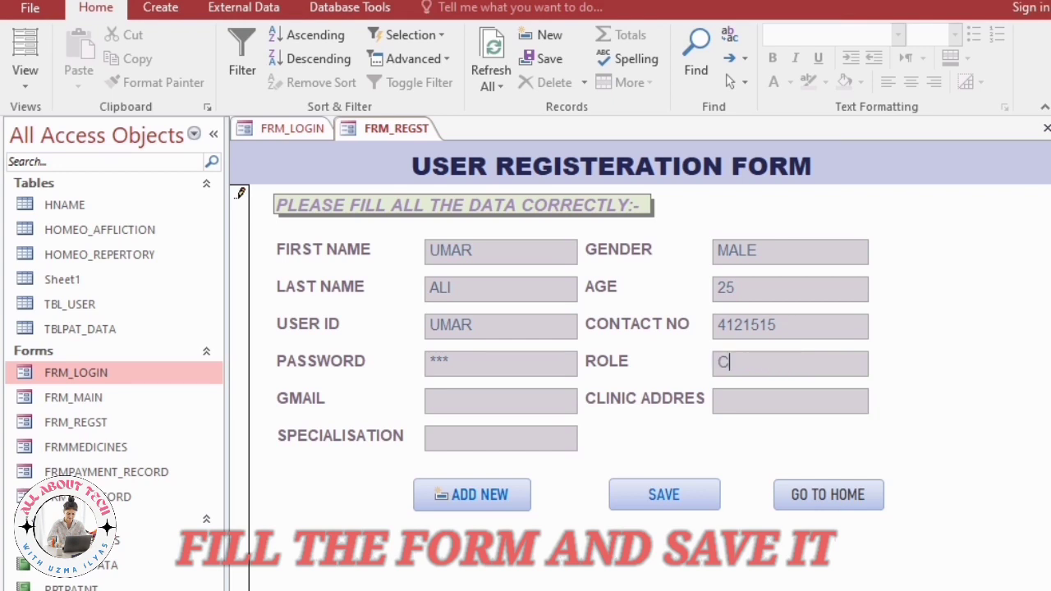
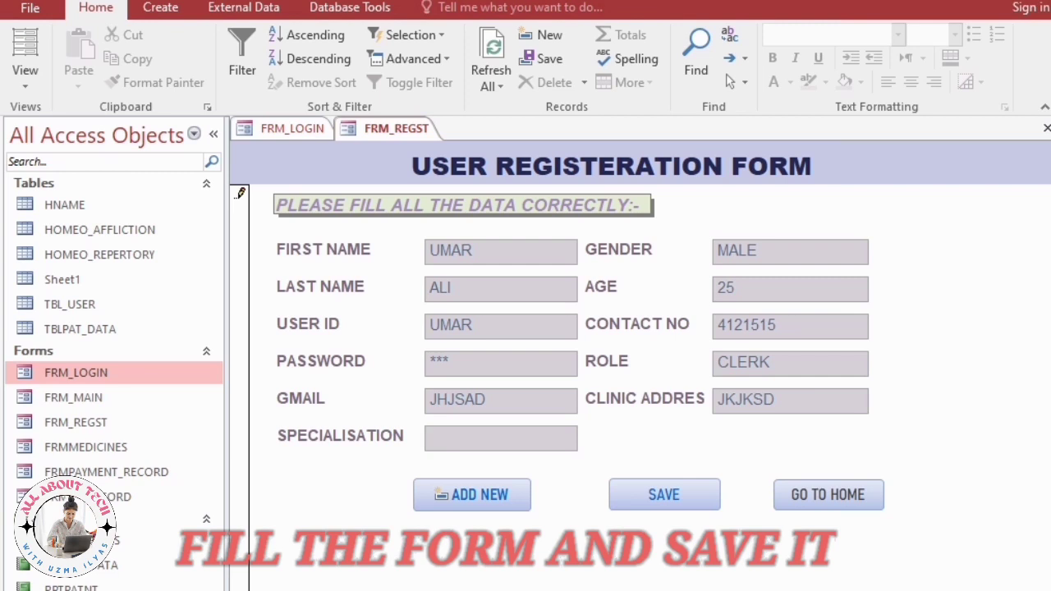
left_click(654, 506)
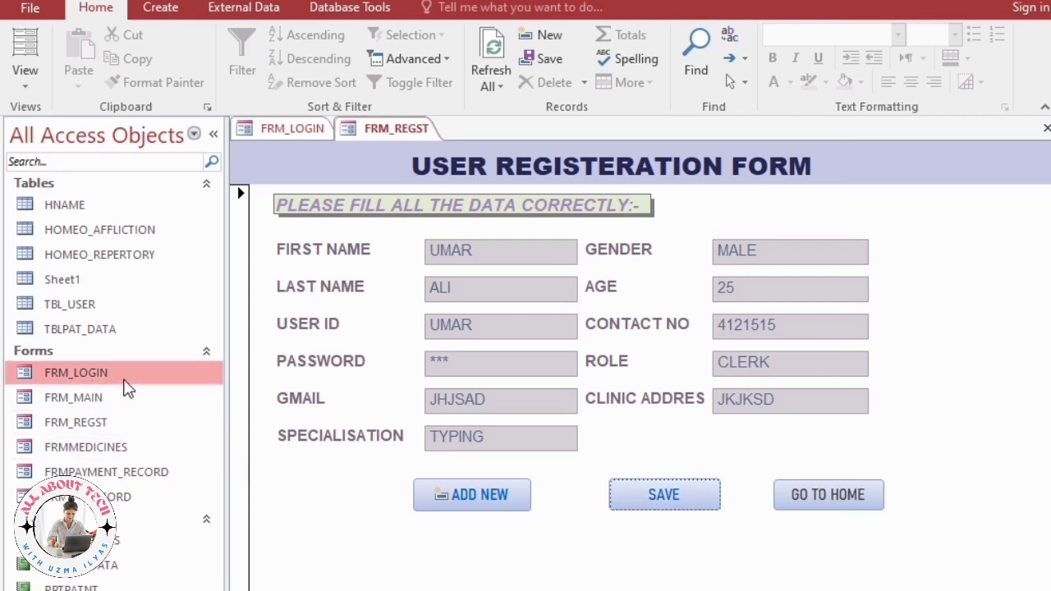
left_click(78, 304)
double_click(78, 305)
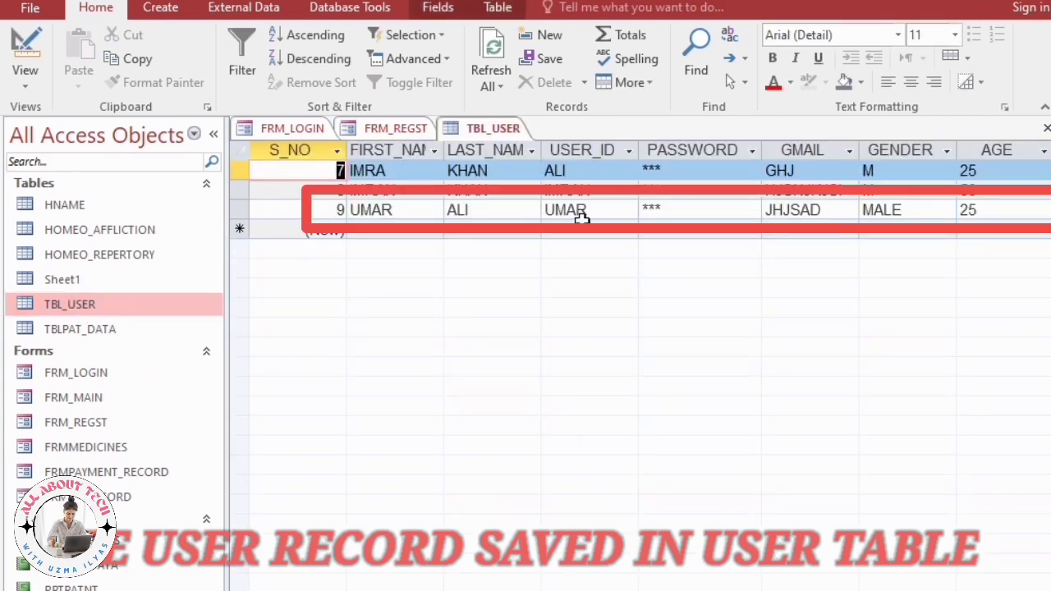
left_click(992, 216)
key("Tab")
key("Tab")
key("Tab")
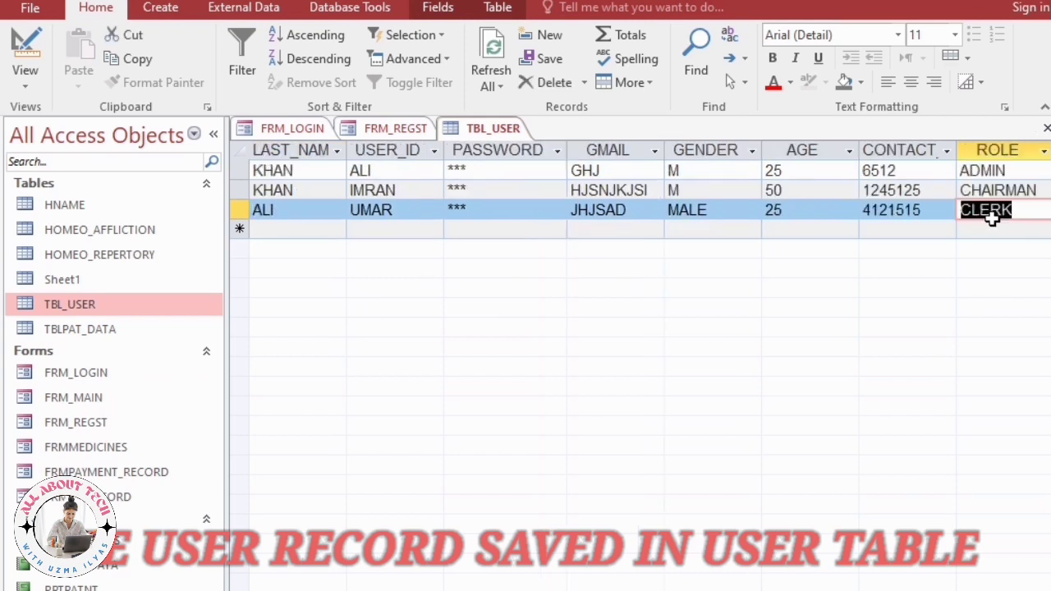
key("Tab")
key("Tab")
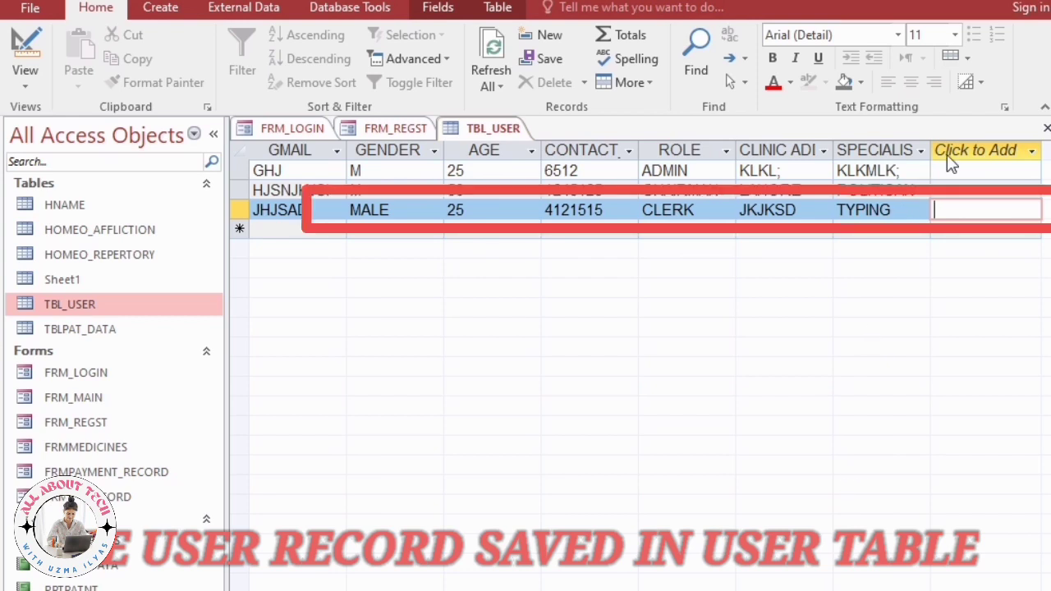
left_click(1046, 128)
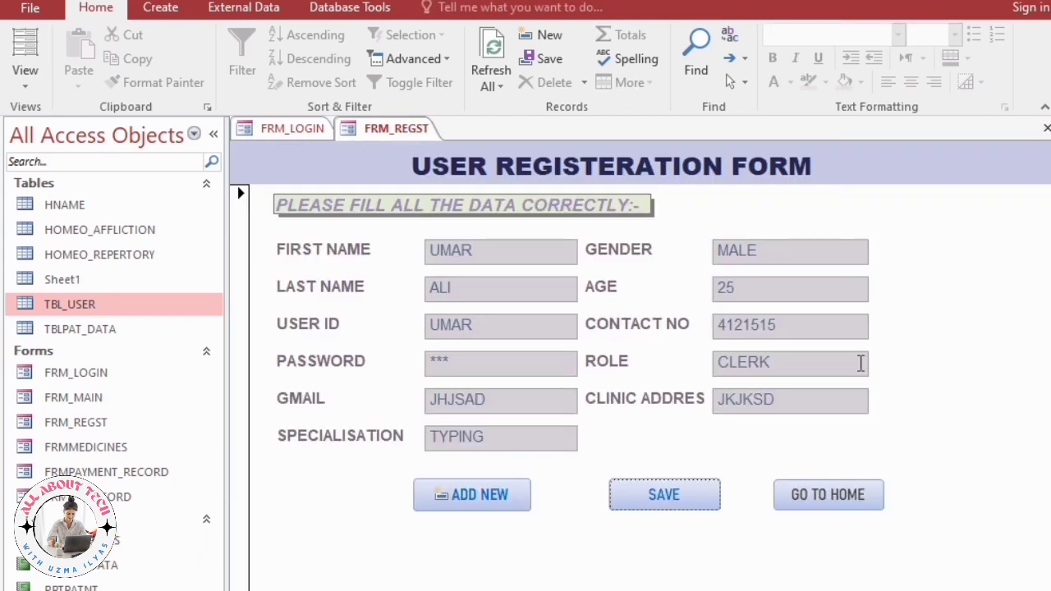